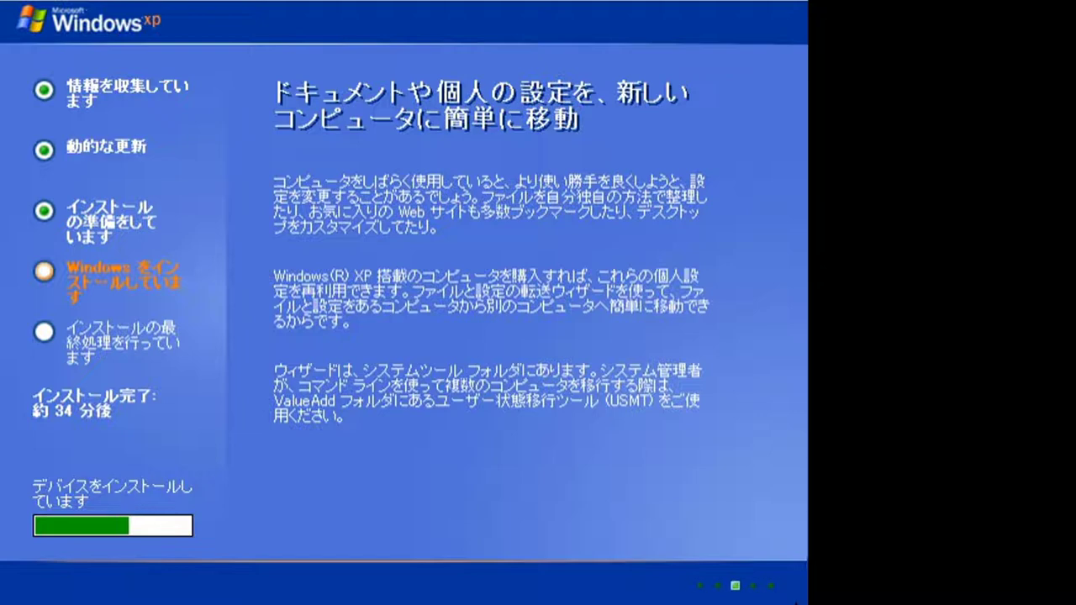
# - Accept the Regional Options and enter the owner name and organization
pyautogui.press('Return')
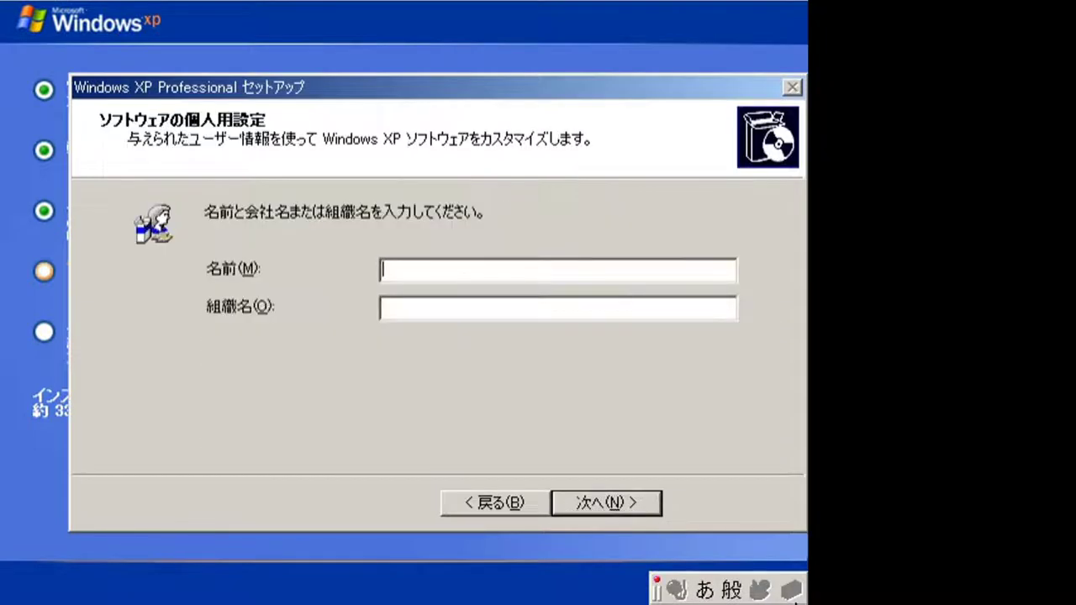
pyautogui.write('アララギはかせ')
pyautogui.press('Tab')
pyautogui.write('イッシュ')
pyautogui.press('Return')
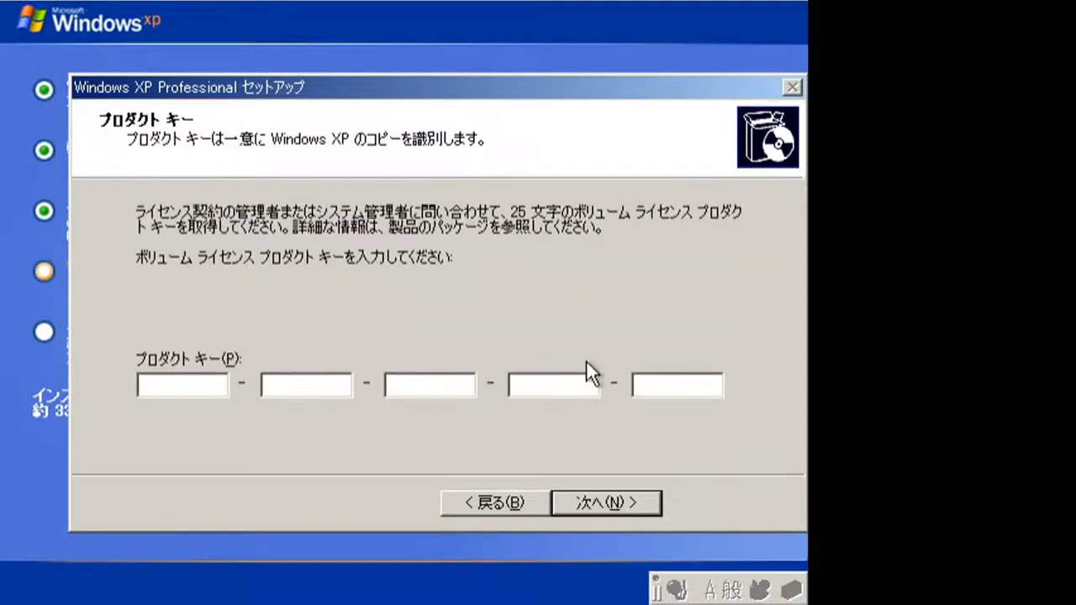
# - Enter the product key and start filling in the Administrator password
pyautogui.write('FCKGWRHQQ2YXRKT8TG6W2B7Q8')
pyautogui.press('Return')
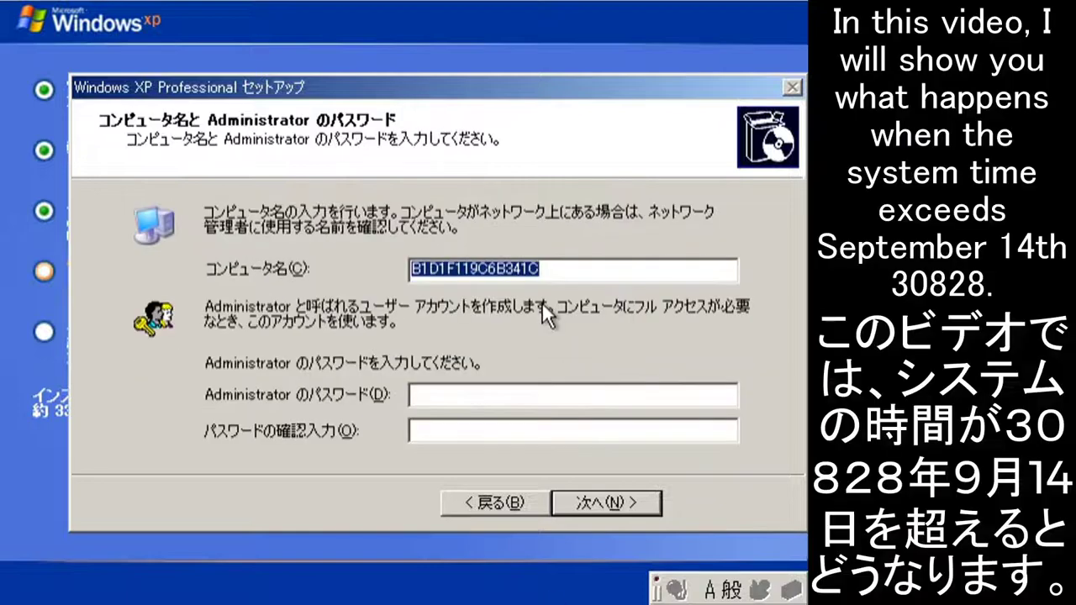
pyautogui.press('Tab')
pyautogui.write('aa')
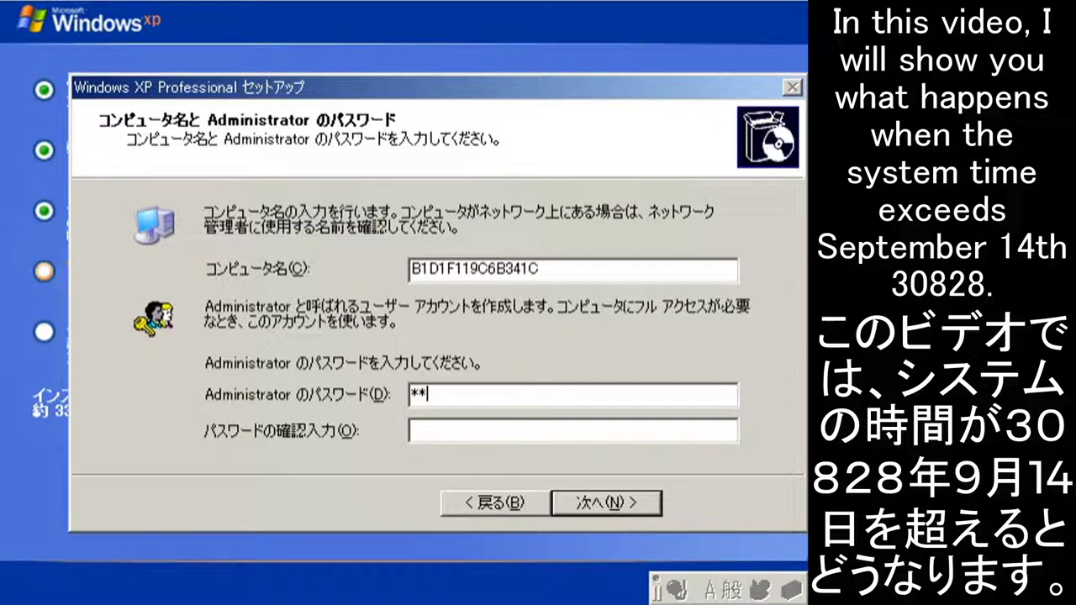
pyautogui.press('BackSpace')
pyautogui.press('BackSpace')
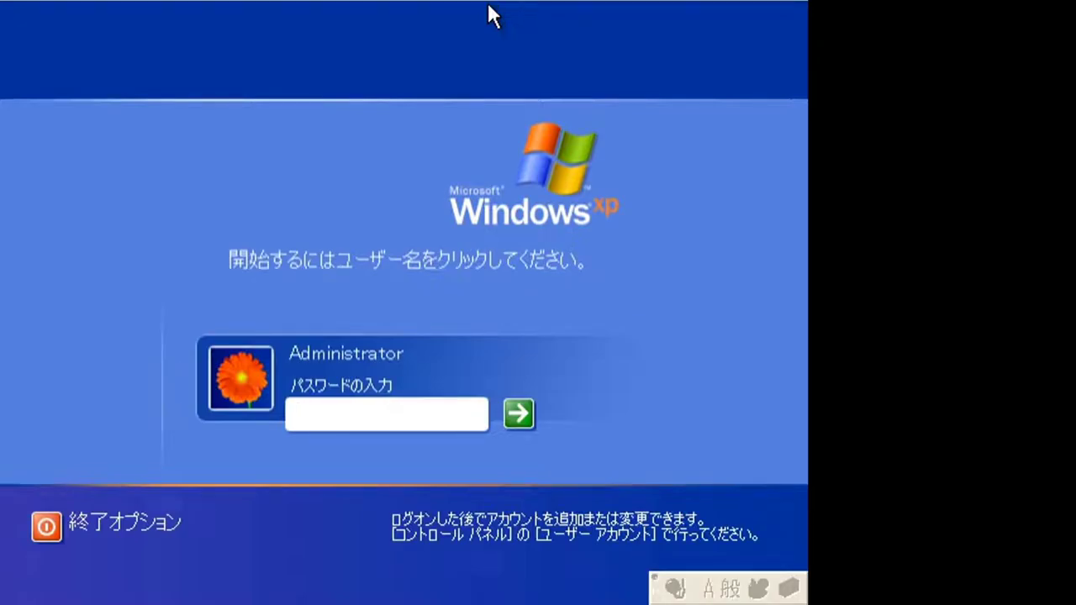
# - Log on as Administrator with the account password
pyautogui.write('******')
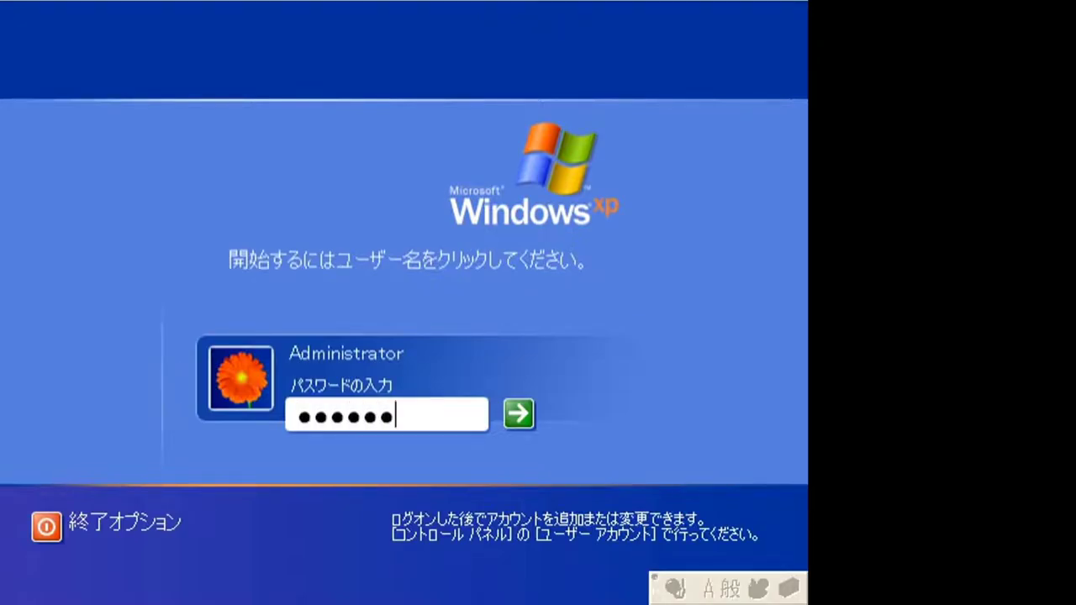
pyautogui.press('Return')
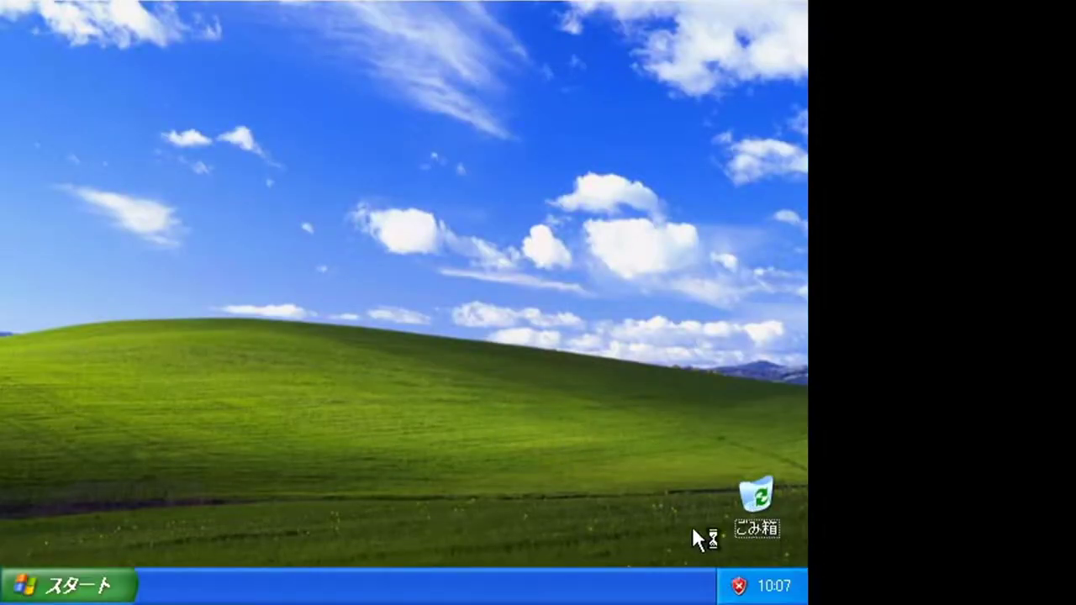
# - Nudge the Recycle Bin icon and close the security, display-settings and tour balloons
pyautogui.moveTo(739, 532)
pyautogui.mouseDown()
pyautogui.moveTo(795, 526)
pyautogui.moveTo(752, 532)
pyautogui.mouseUp()
pyautogui.click(739, 466)
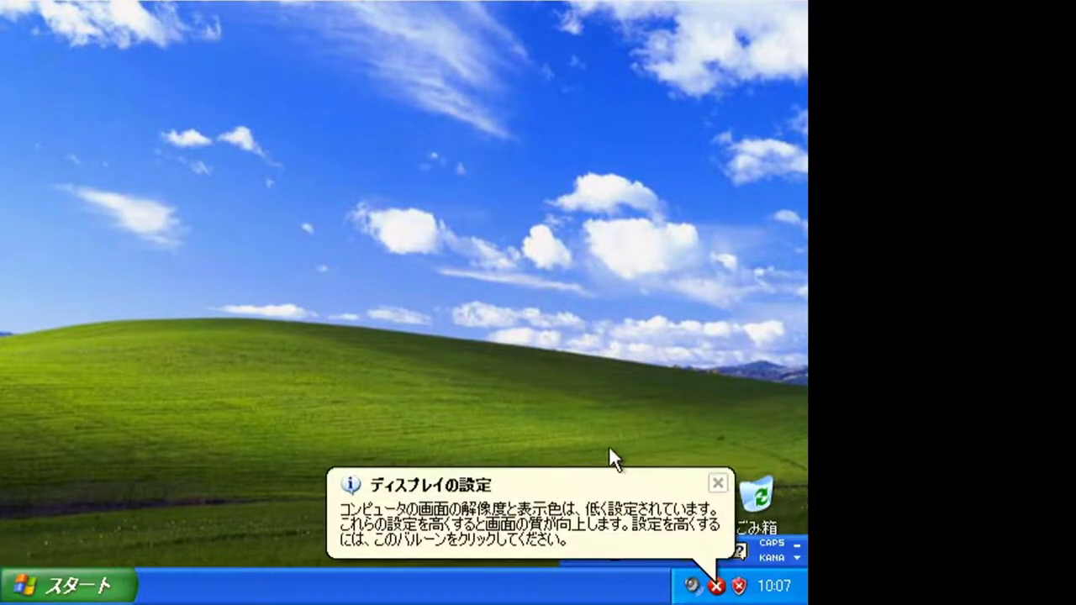
pyautogui.click(718, 483)
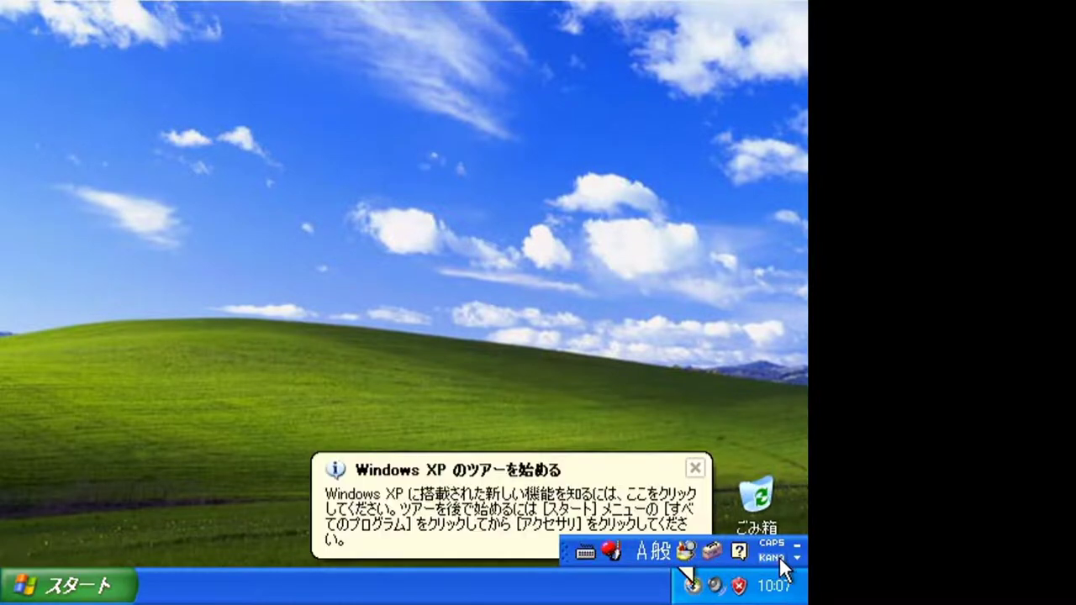
pyautogui.click(694, 468)
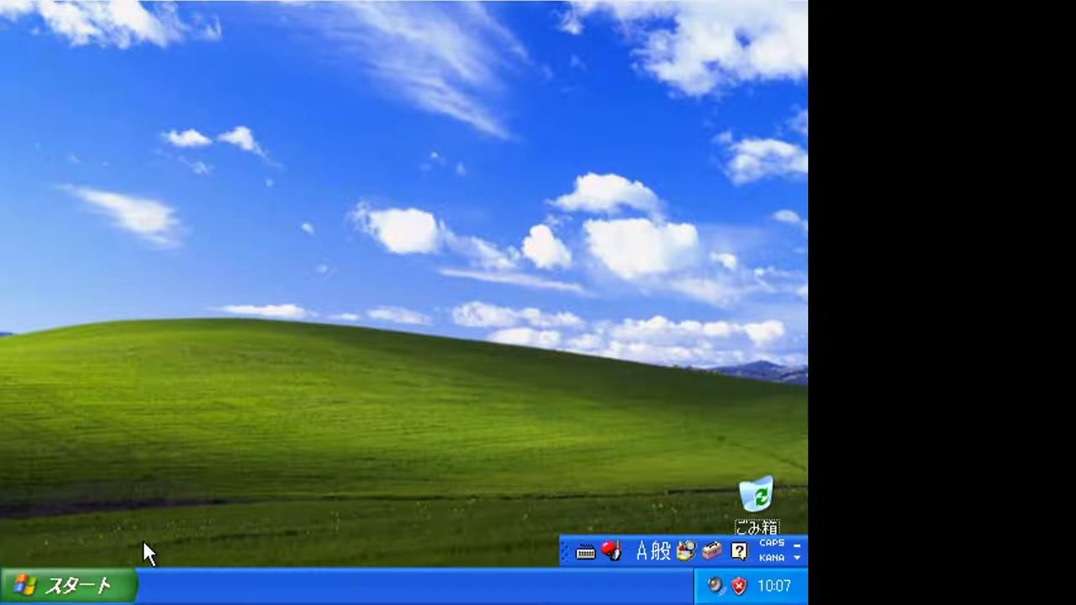
# - Run services.msc to bring up the local Services console
pyautogui.press('super+r')
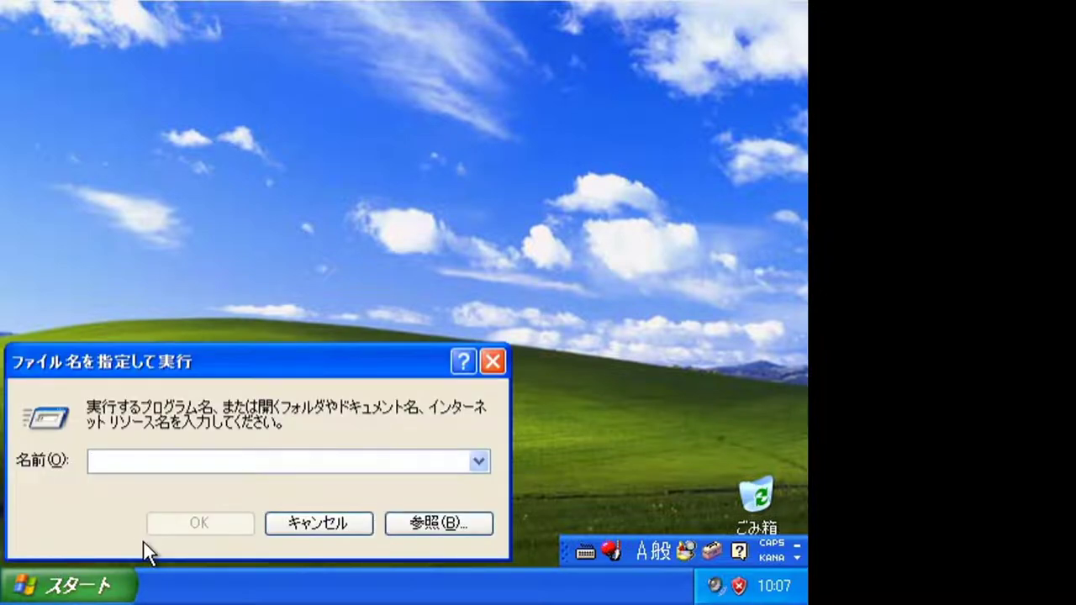
pyautogui.write('servi')
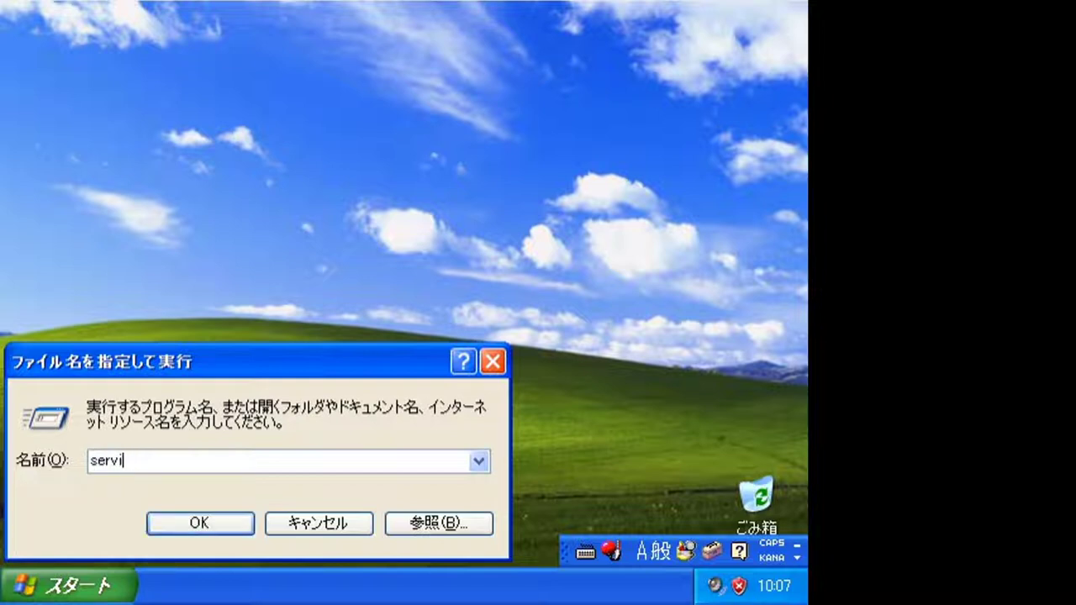
pyautogui.write('ces.msc')
pyautogui.press('Return')
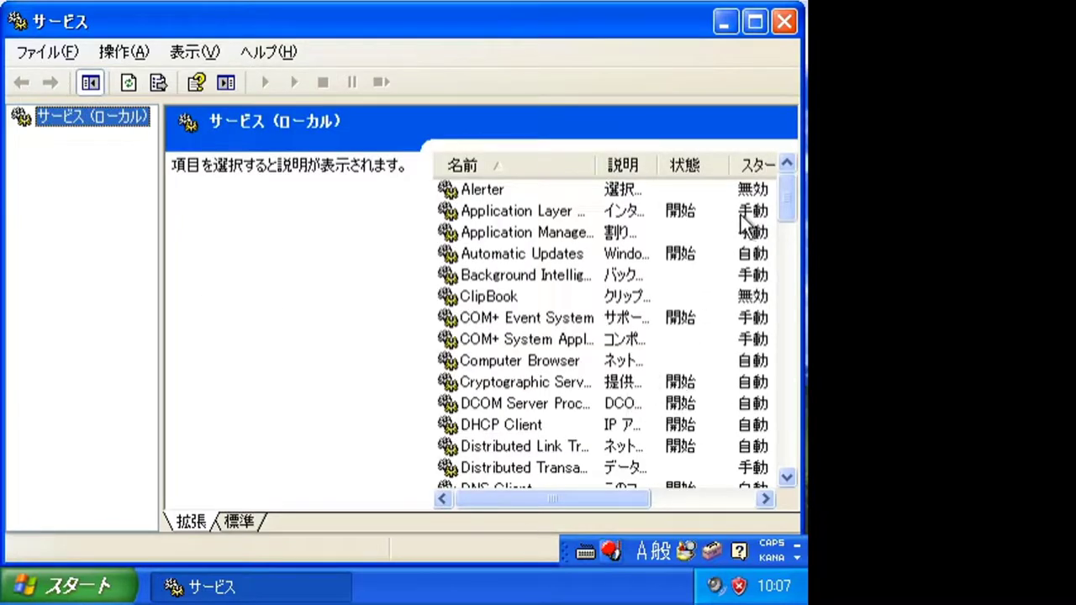
# - Inspect Windows Time properties, keep startup type Automatic, and cancel
pyautogui.moveTo(786, 198); pyautogui.dragTo(796, 463)
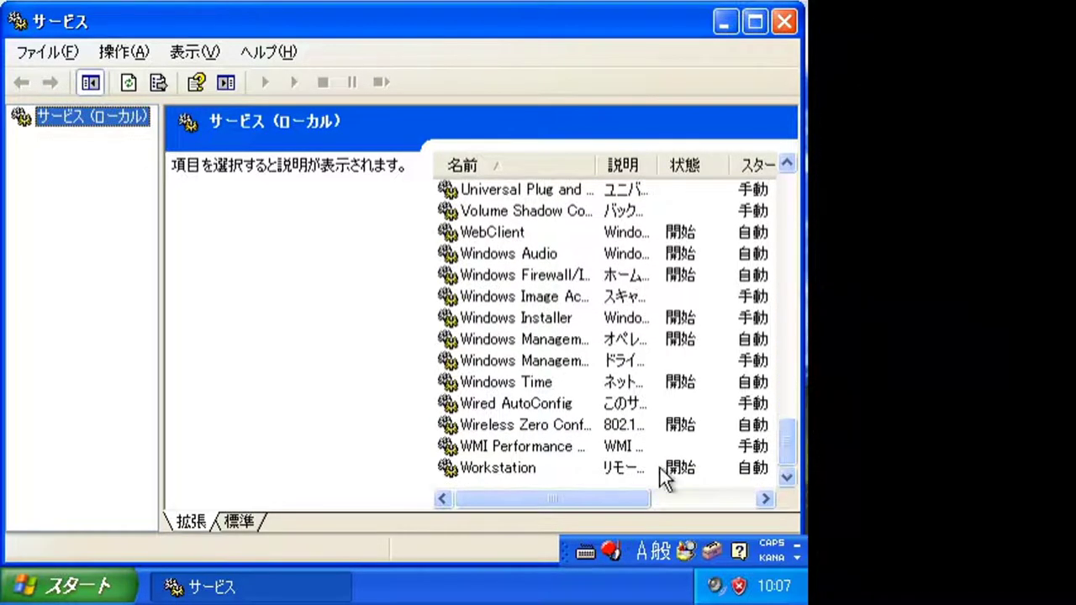
pyautogui.moveTo(538, 491); pyautogui.dragTo(521, 471)
pyautogui.doubleClick(460, 382)
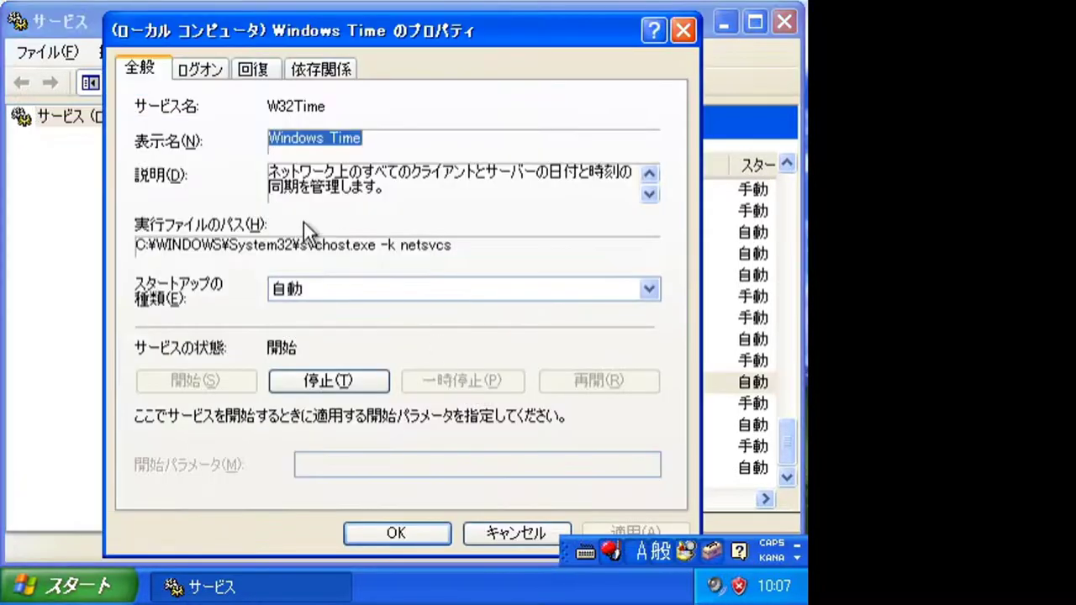
pyautogui.click(317, 287)
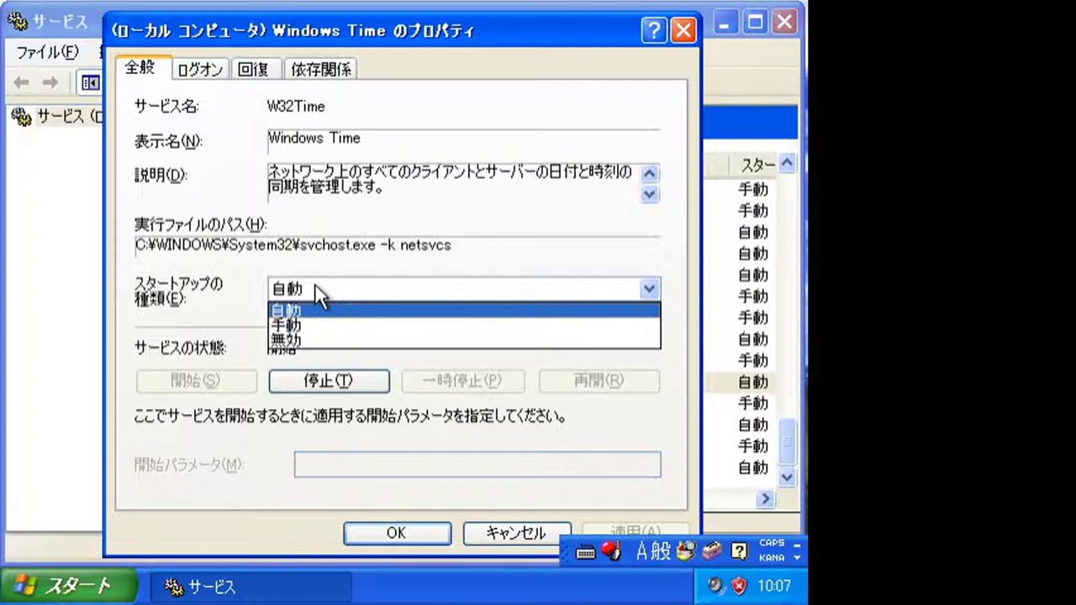
pyautogui.click(323, 310)
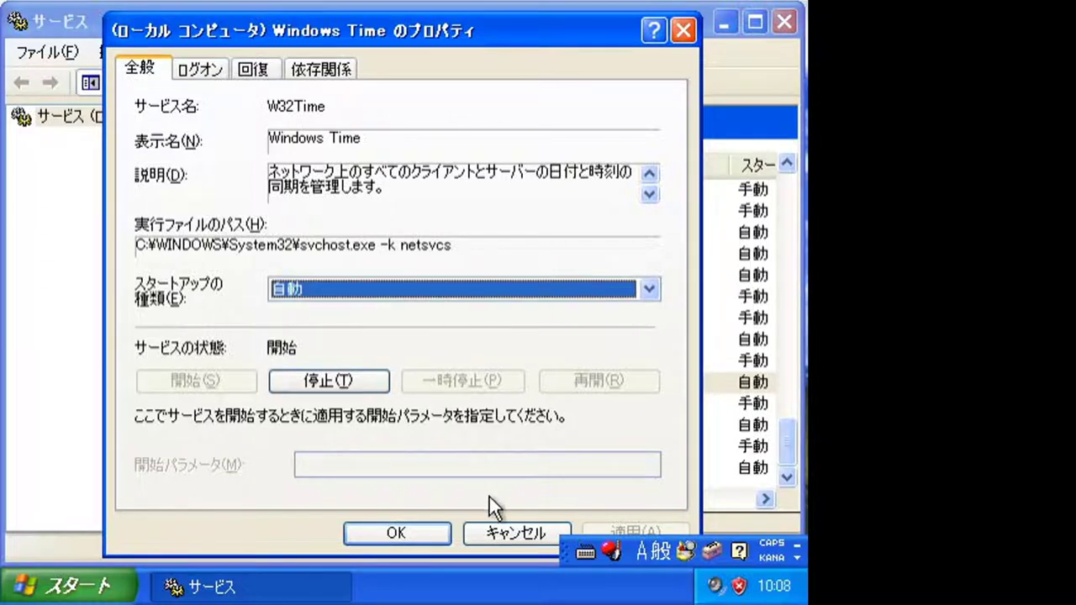
pyautogui.click(497, 535)
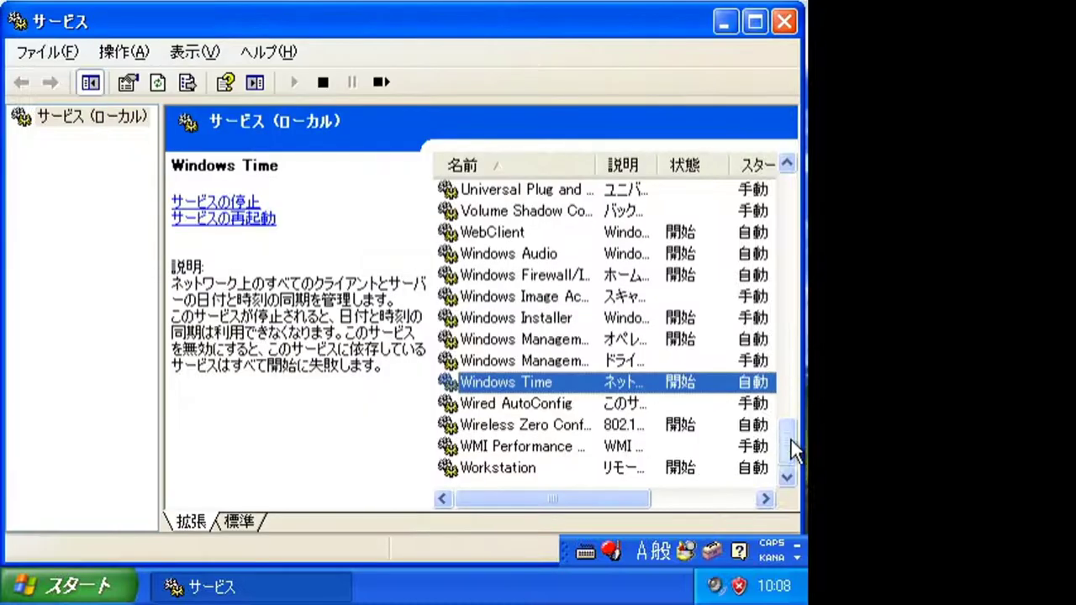
# - View Workstation properties without changes, then close the Services console
pyautogui.doubleClick(608, 468)
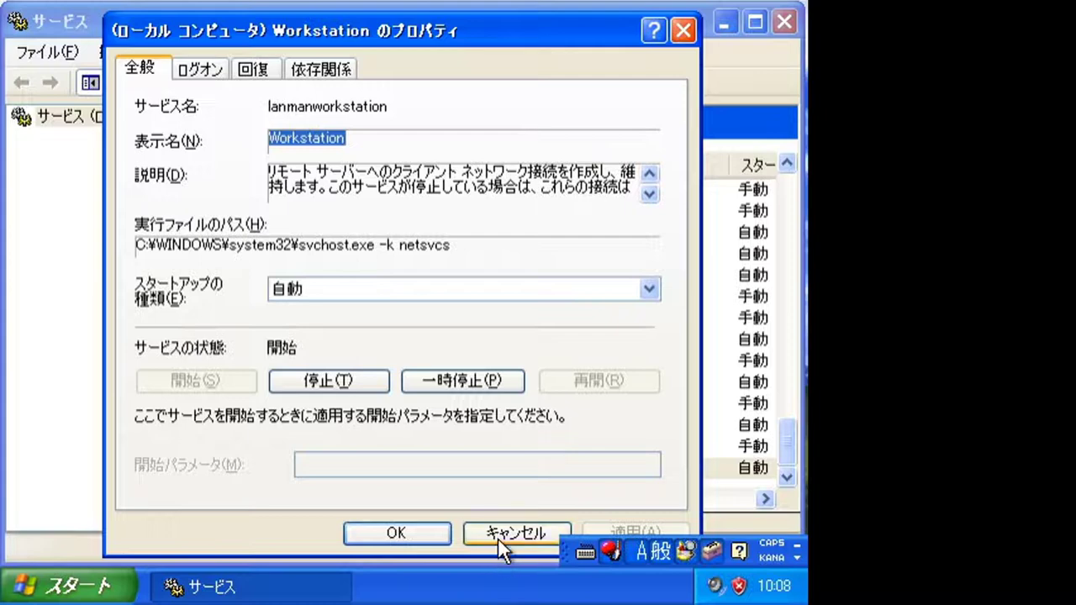
pyautogui.click(502, 542)
pyautogui.moveTo(782, 456); pyautogui.dragTo(788, 39)
pyautogui.click(785, 23)
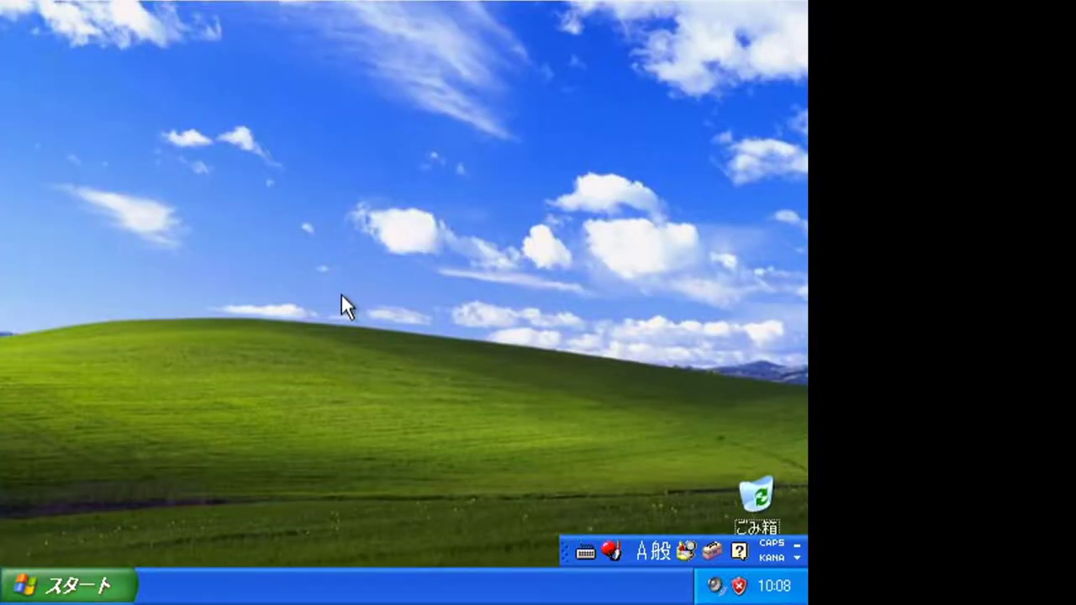
# - Open C:\boot.ini in Notepad from Run and scroll to the boot line's end
pyautogui.press('super+r')
pyautogui.write('bo')
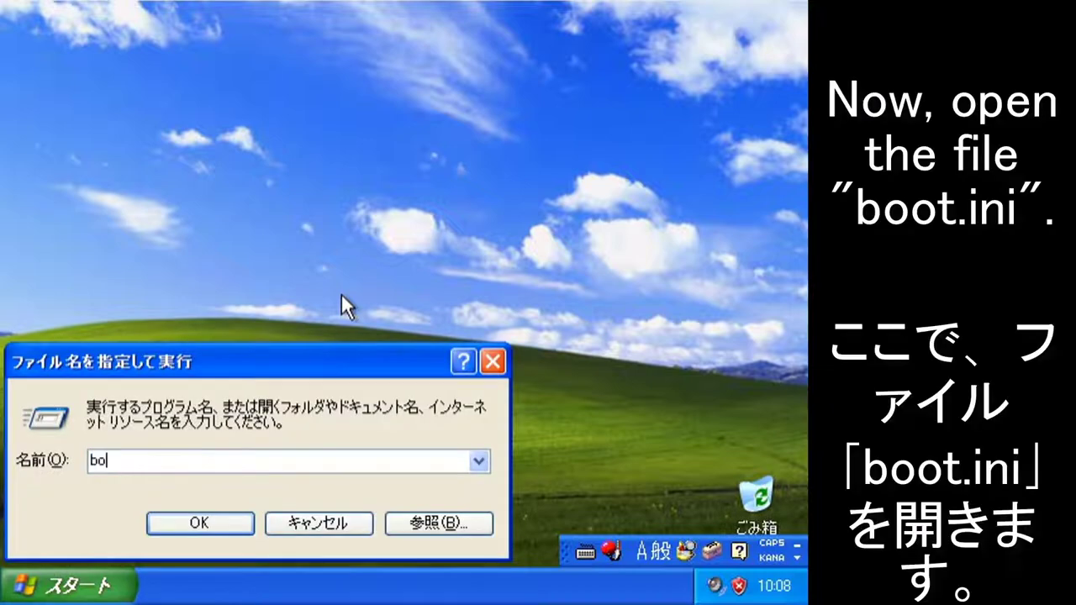
pyautogui.press('BackSpace')
pyautogui.press('BackSpace')
pyautogui.write('C:/')
pyautogui.press('BackSpace')
pyautogui.write('\\boot.ini')
pyautogui.press('Return')
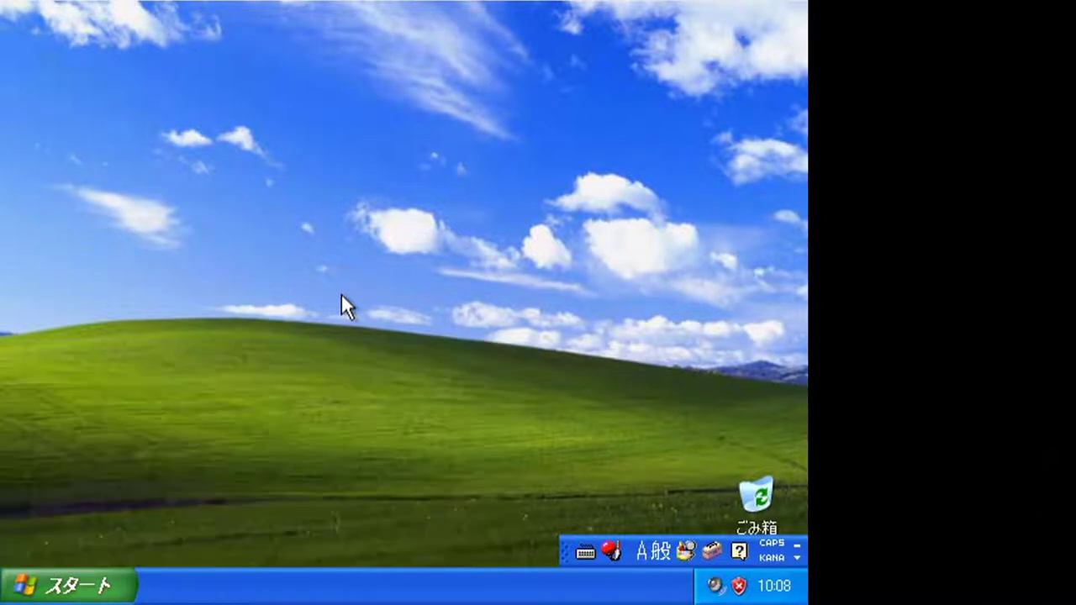
pyautogui.moveTo(311, 451); pyautogui.dragTo(645, 437)
# - Append /year=30828 after /fastdetect on the boot entry line
pyautogui.click(628, 242)
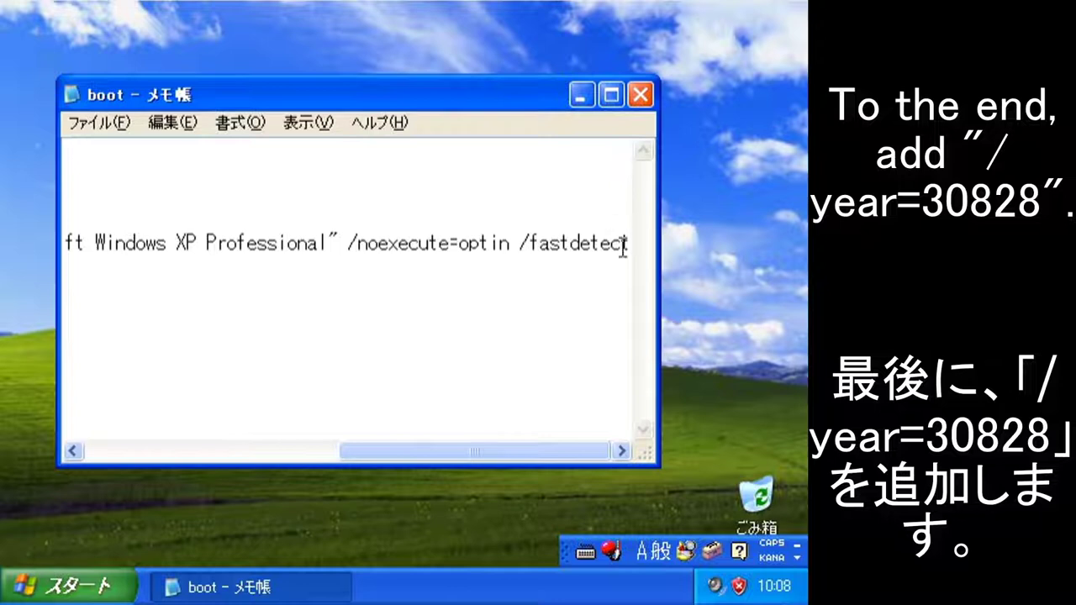
pyautogui.write('\\')
pyautogui.press('BackSpace')
pyautogui.write('/y')
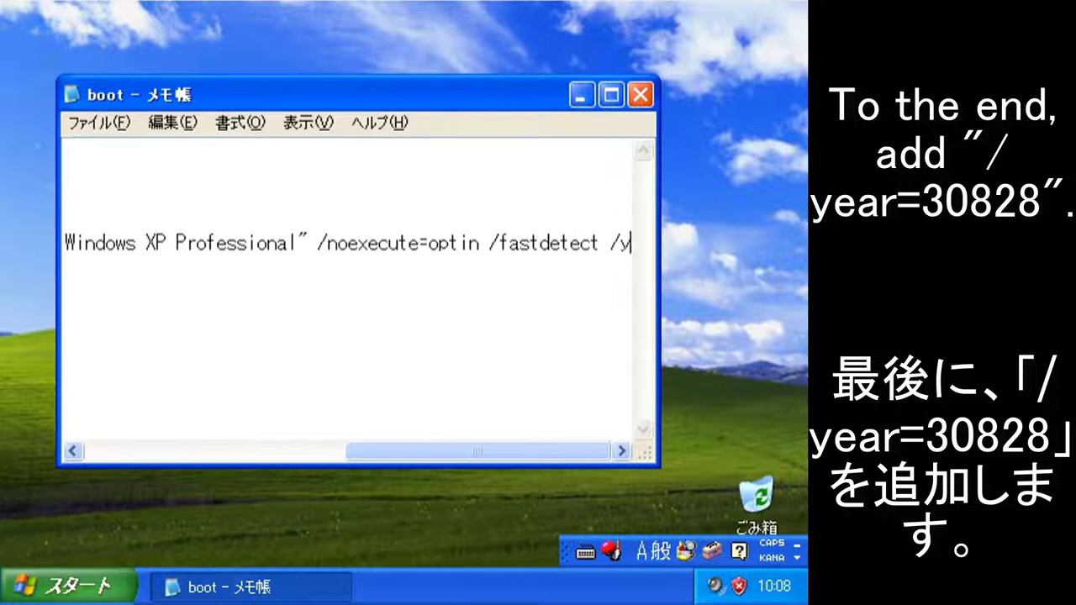
pyautogui.write('ear=9999')
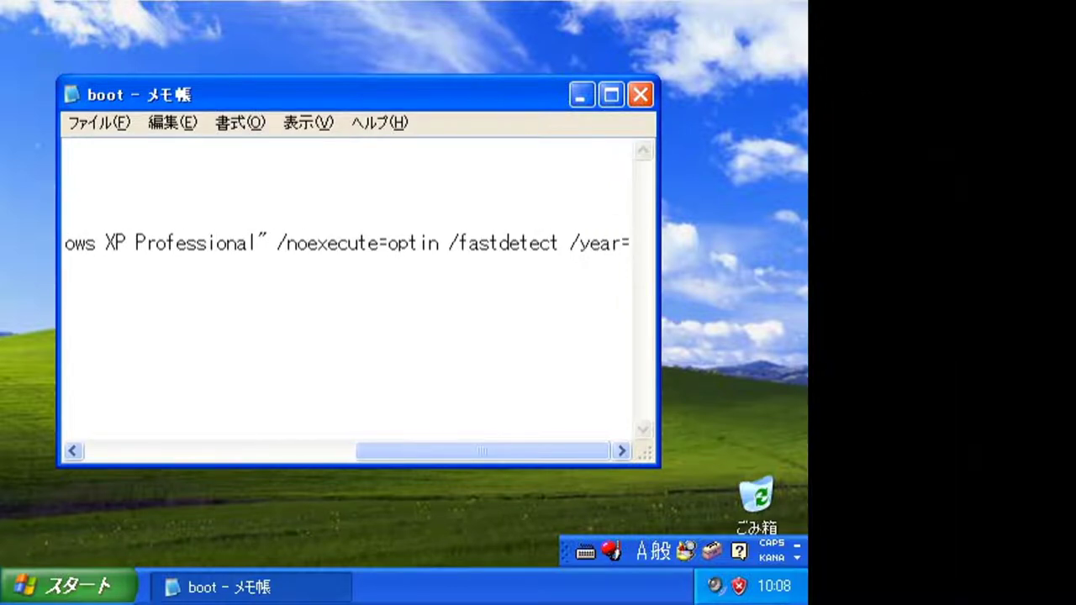
pyautogui.press('BackSpace')
pyautogui.press('BackSpace')
pyautogui.press('BackSpace')
pyautogui.press('BackSpace')
pyautogui.write('30')
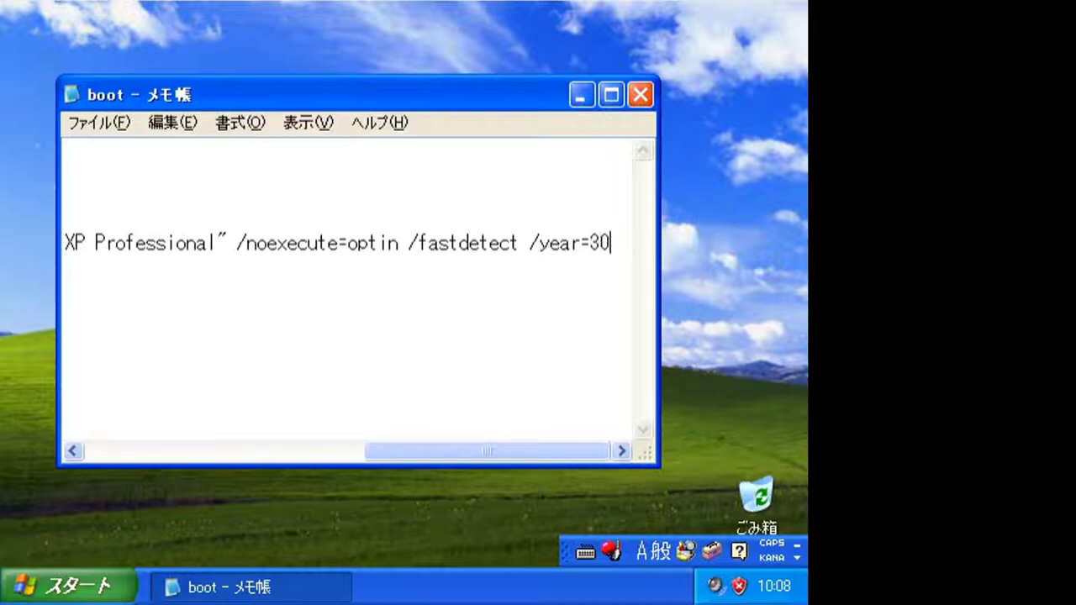
pyautogui.write('828')
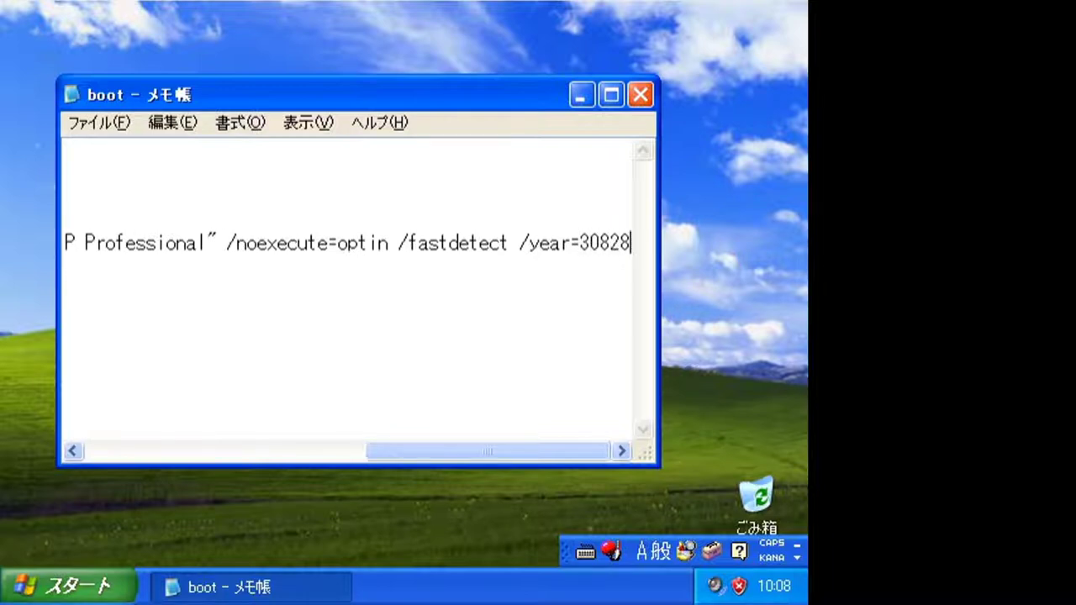
# - Save boot.ini with File > 上書き保存 and close Notepad
pyautogui.click(126, 122)
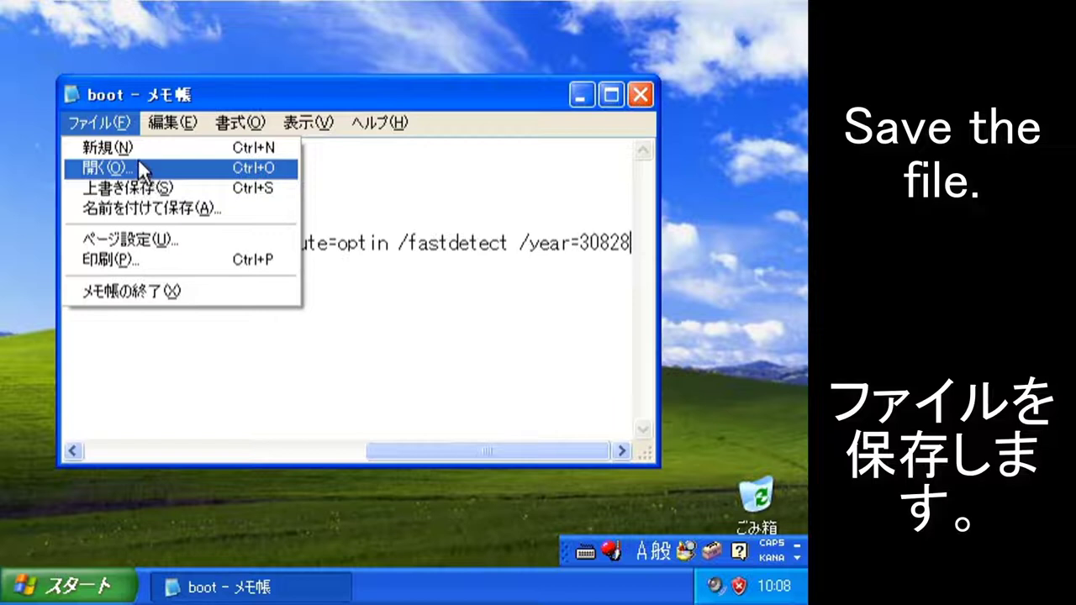
pyautogui.click(158, 188)
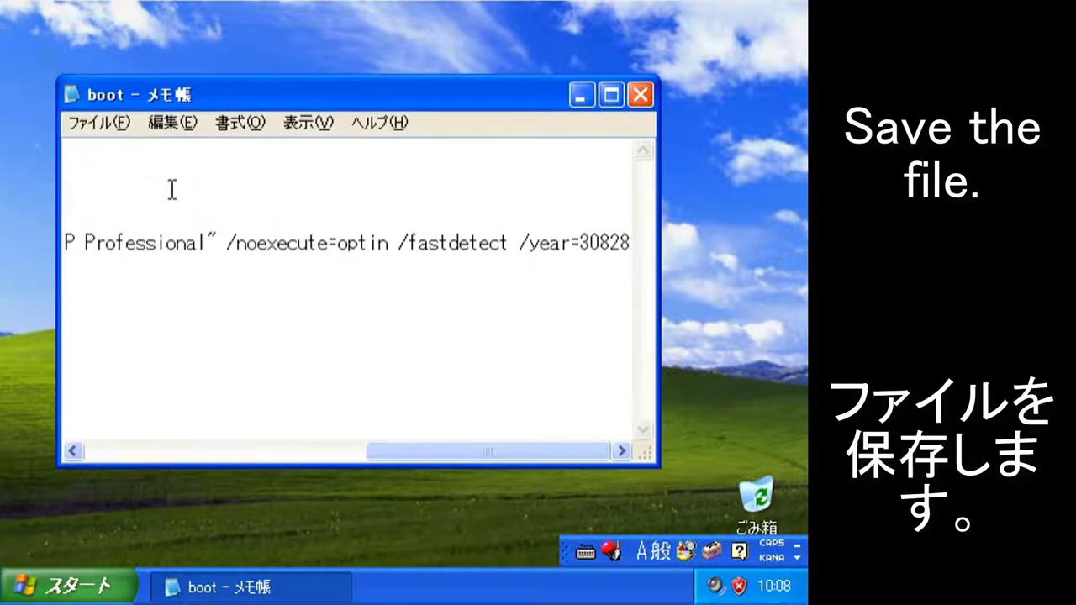
pyautogui.click(643, 95)
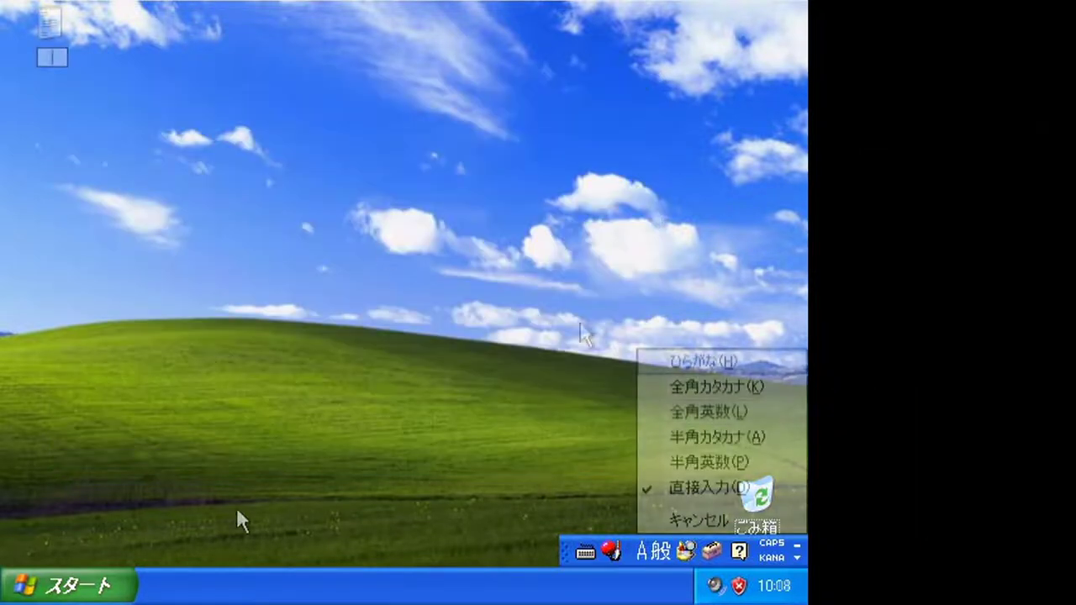
# - Rename the desktop text file to インフォーマション, typed in hiragana and converted to katakana
pyautogui.click(718, 366)
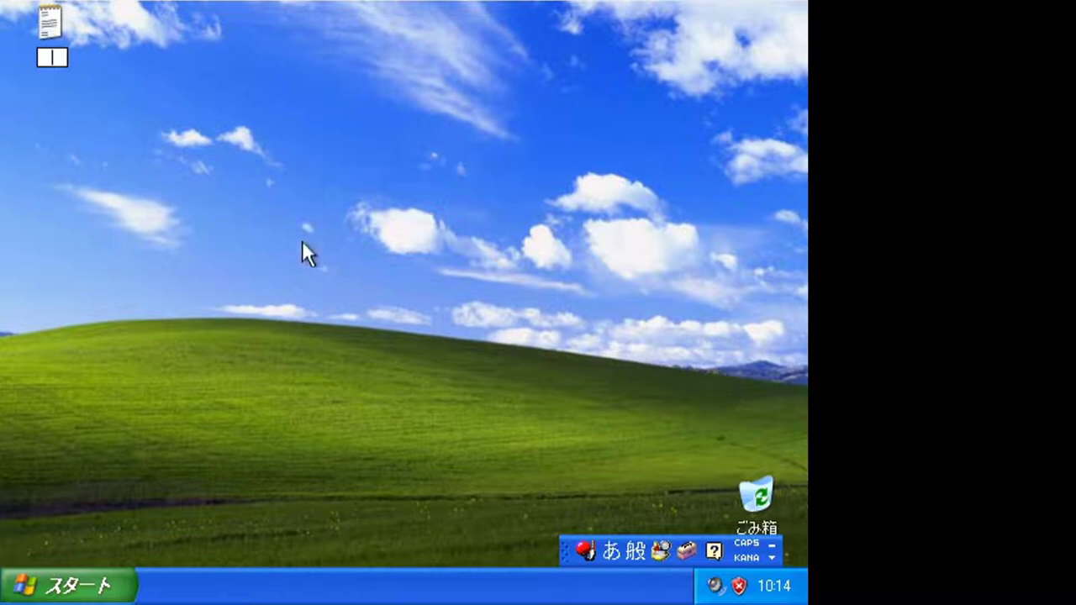
pyautogui.write('いんふぉ')
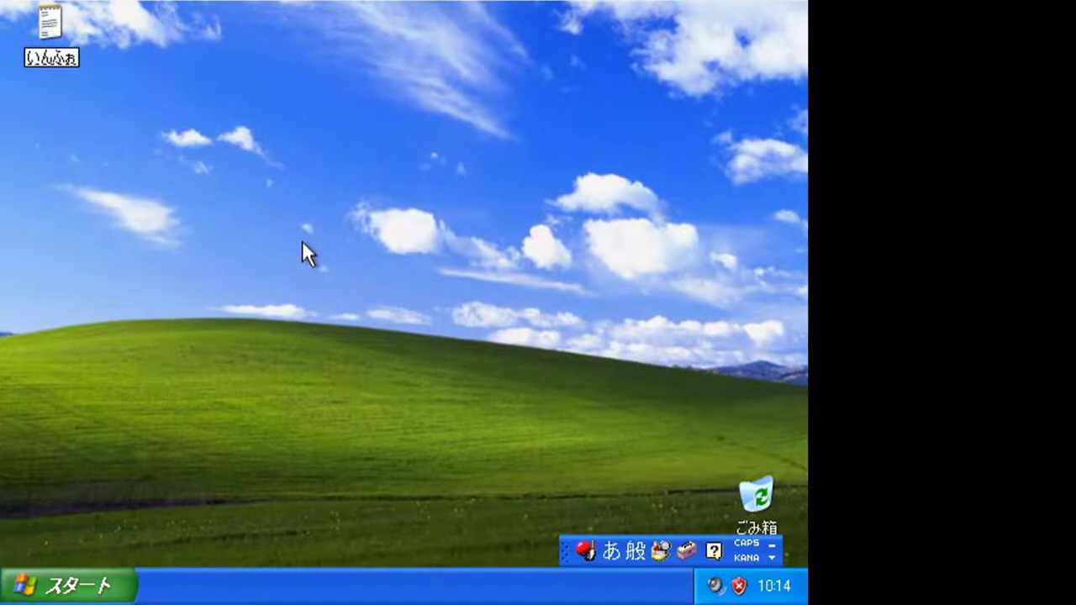
pyautogui.write('ーましょ')
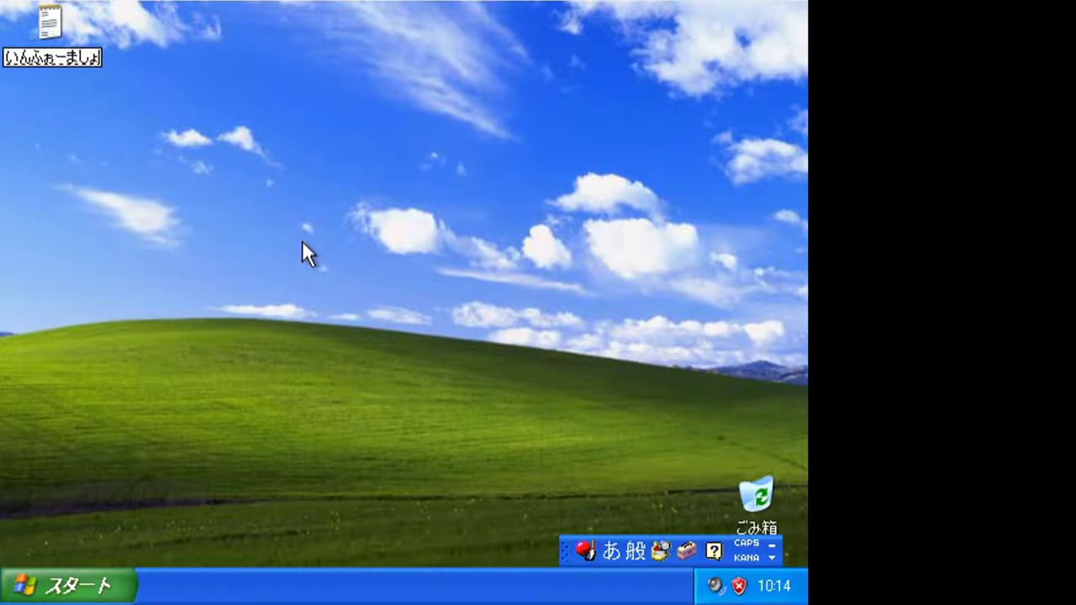
pyautogui.write('ん')
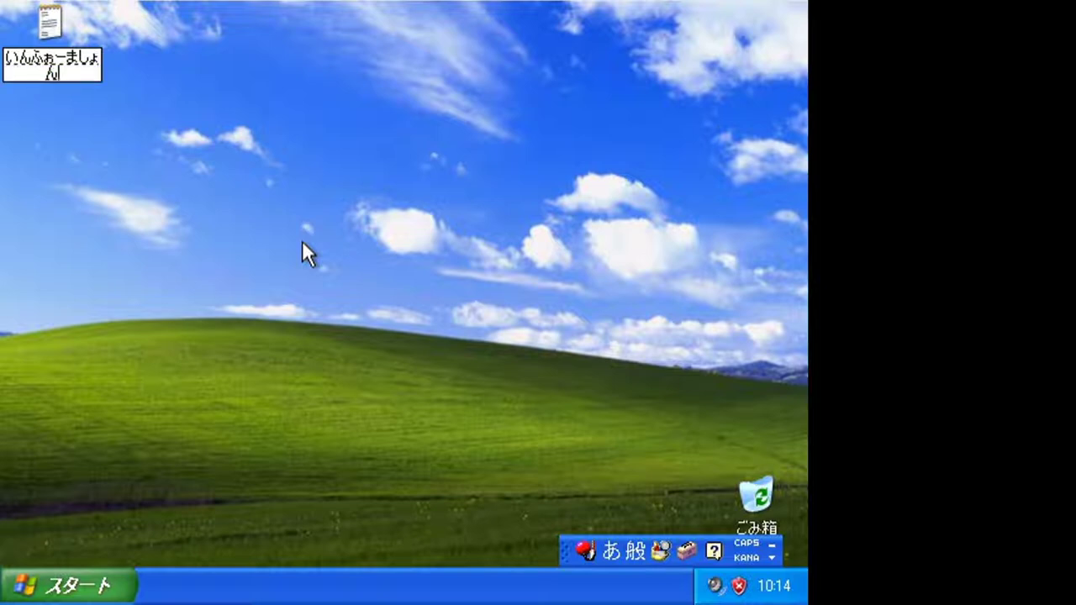
pyautogui.press('space')
pyautogui.press('Return')
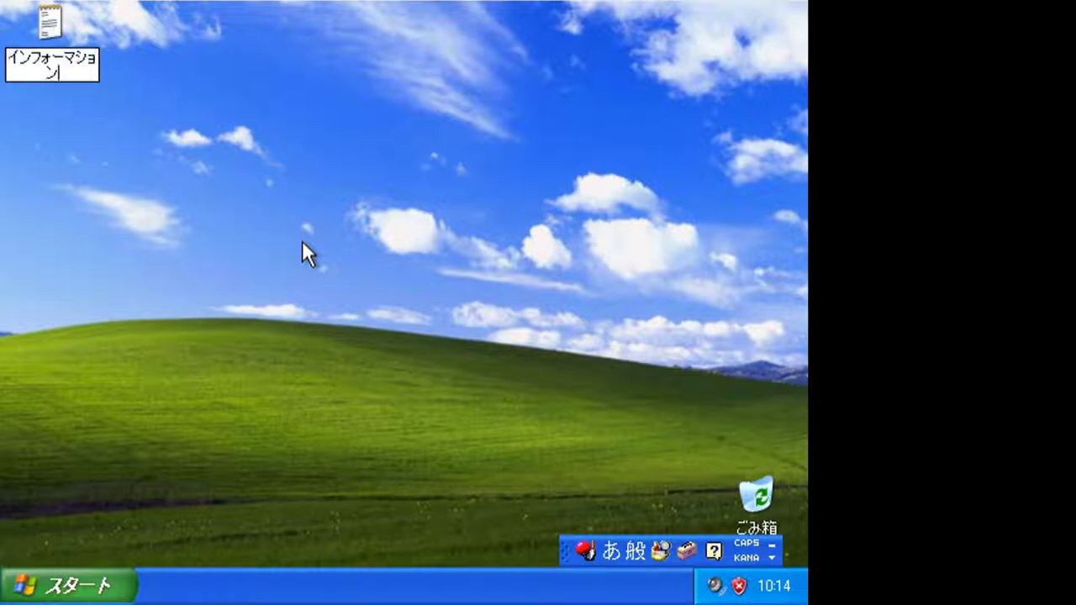
pyautogui.click(305, 248)
# - Open the インフォーマション note showing the year 30828 message
pyautogui.click(66, 46)
pyautogui.click(121, 150)
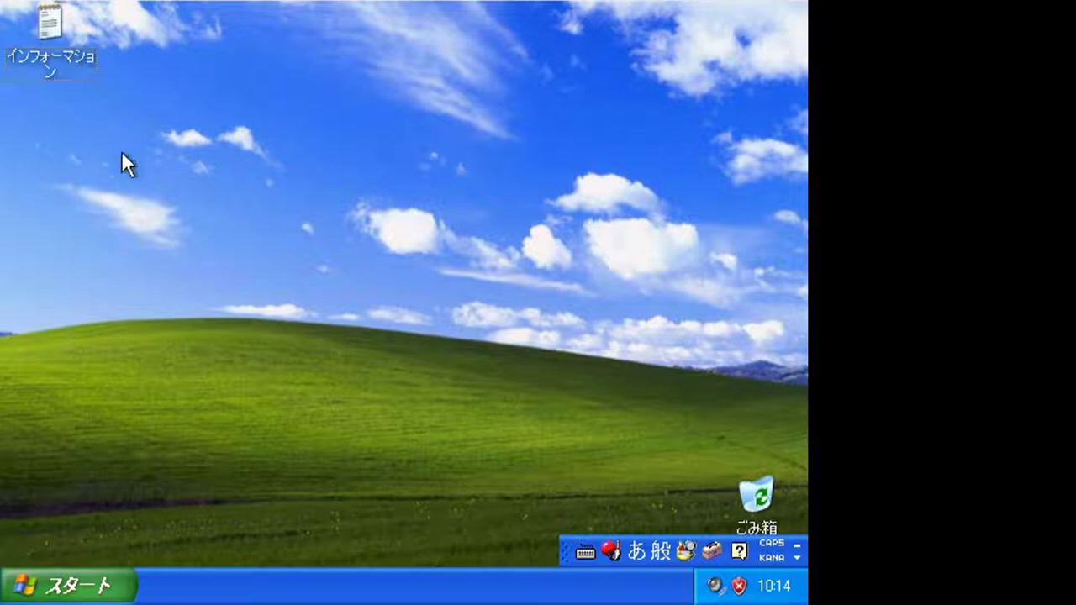
pyautogui.doubleClick(72, 30)
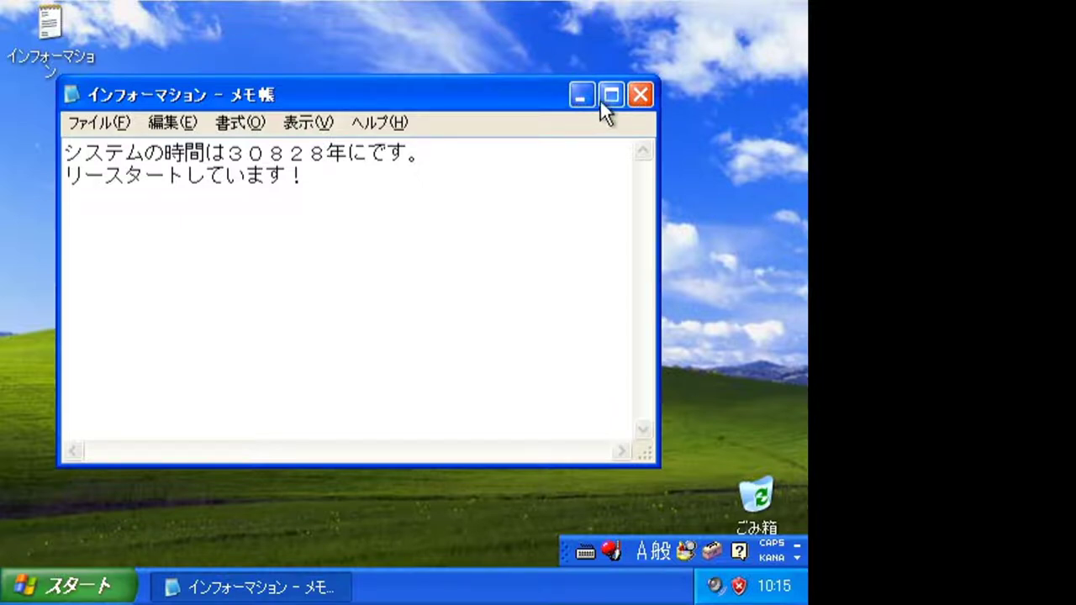
# - Close the note and restart via Start > 終了オプション > 再起動
pyautogui.click(641, 97)
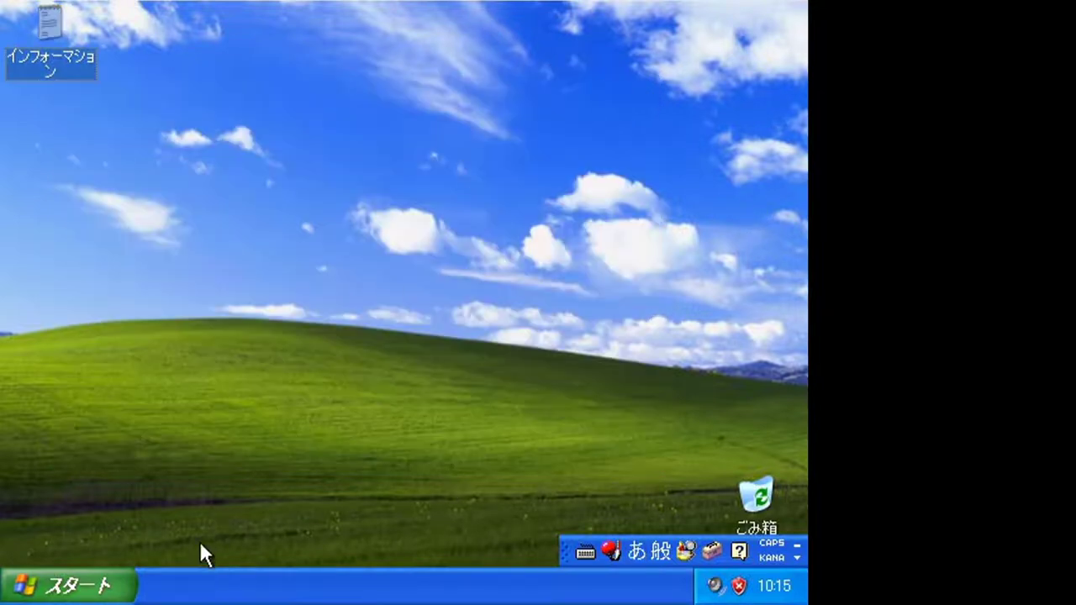
pyautogui.click(127, 582)
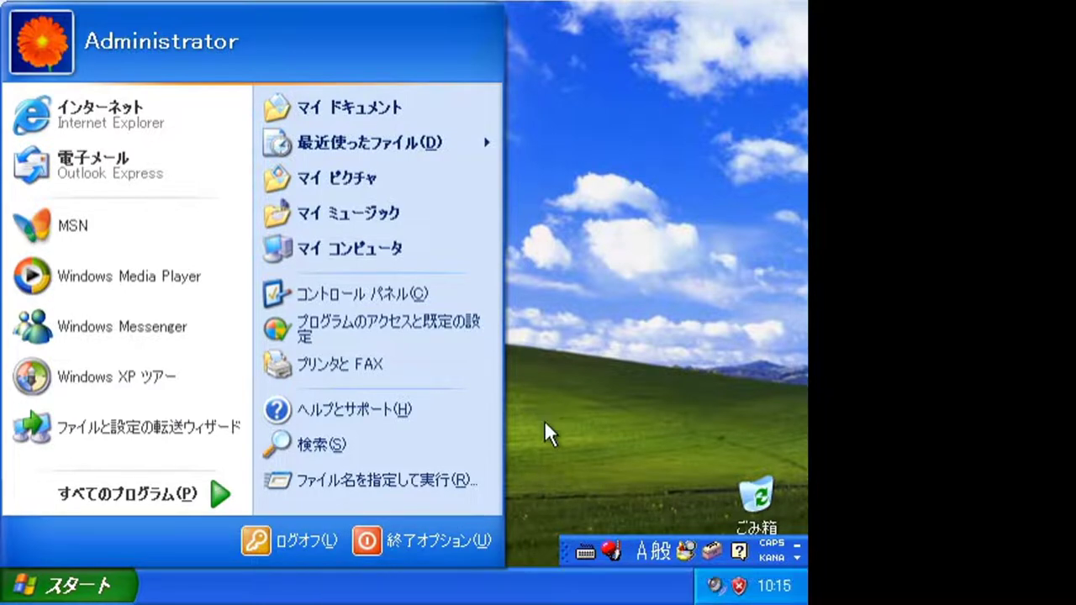
pyautogui.click(450, 547)
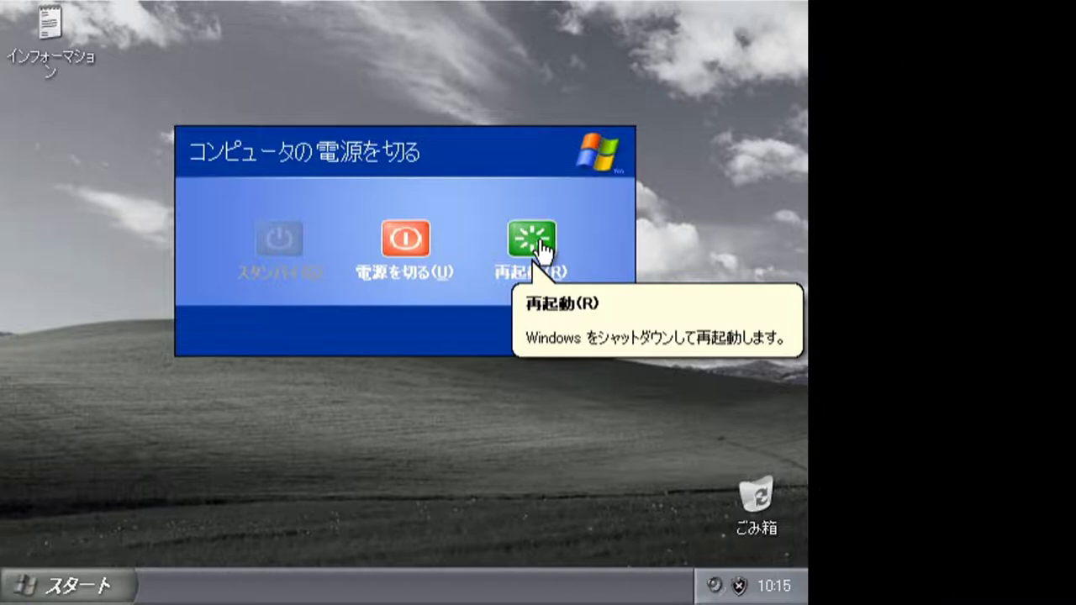
pyautogui.click(539, 249)
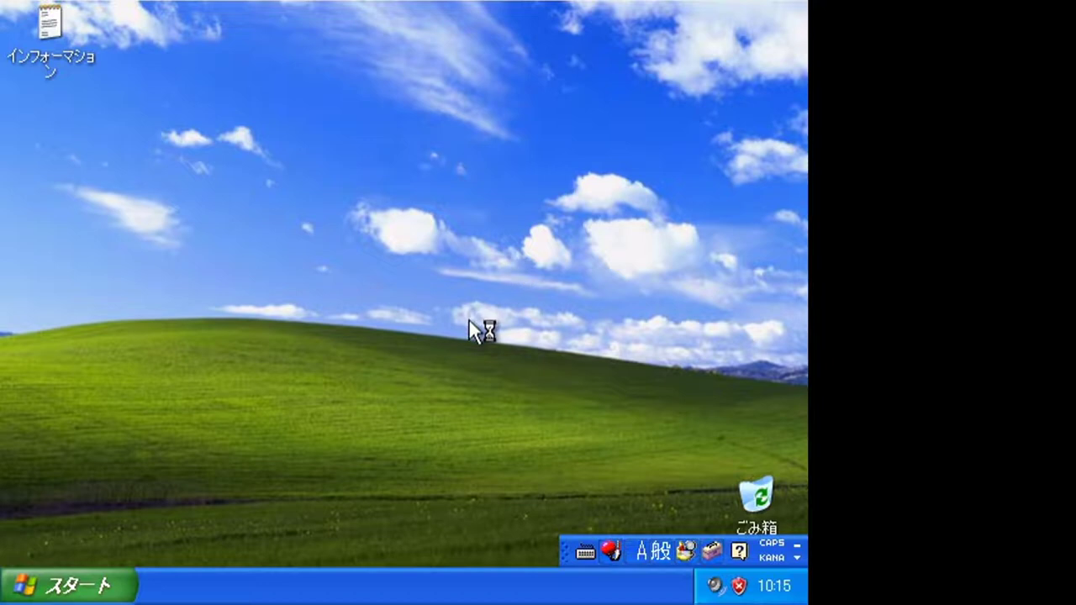